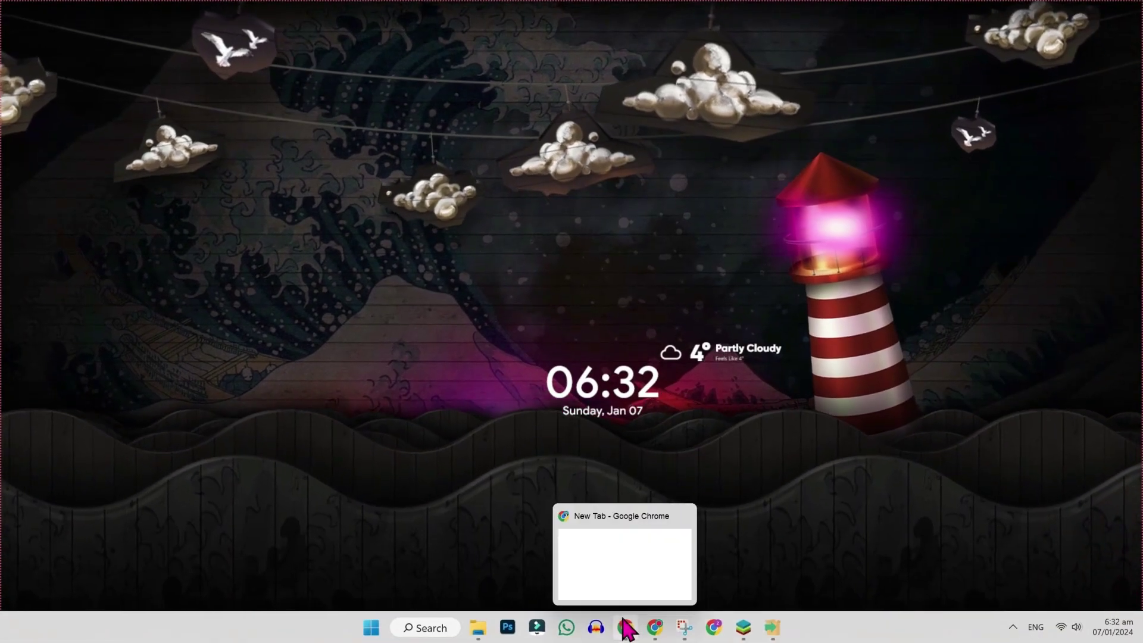
Search Google for 'open dll files'.
left_click(627, 627)
left_click(561, 381)
type("open dll")
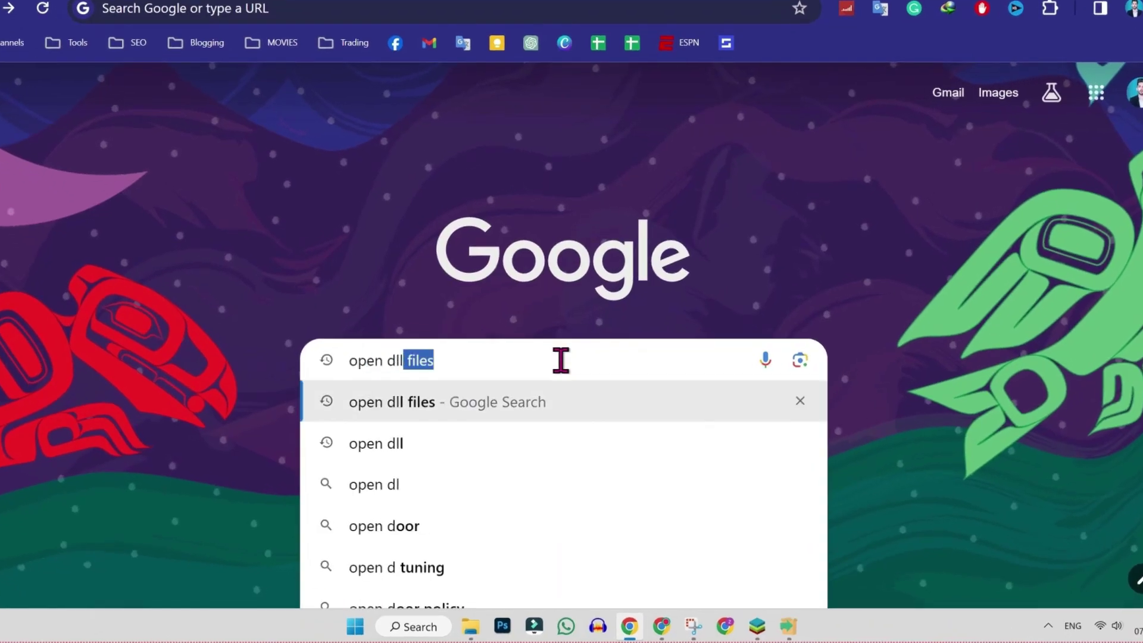
type(" files")
key("Return")
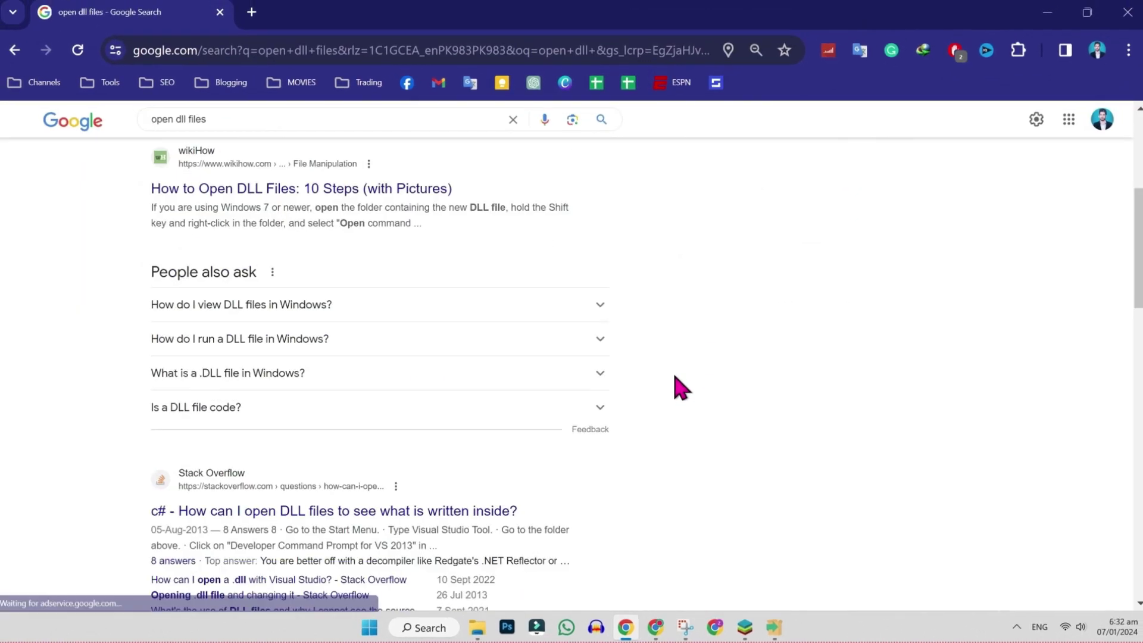
scroll(676, 386, "down", 5)
scroll(676, 385, "down", 3)
scroll(676, 386, "down", 5)
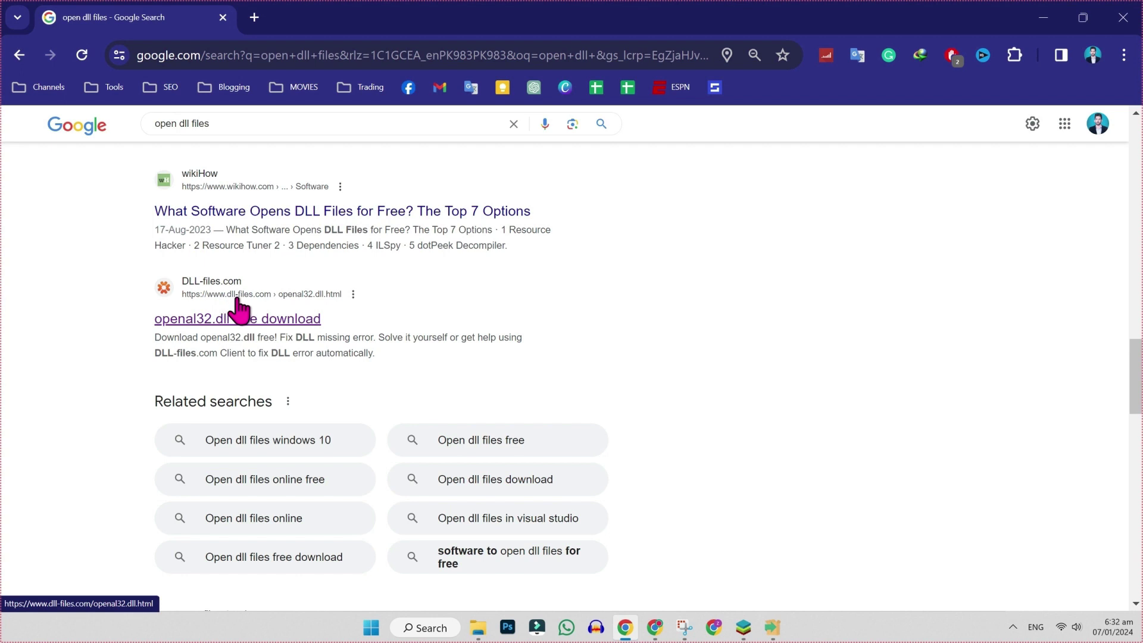
From the openal32.dll result, search DLL-files.com for 'opengl32' and open the opengl32.dll page.
left_click(208, 321)
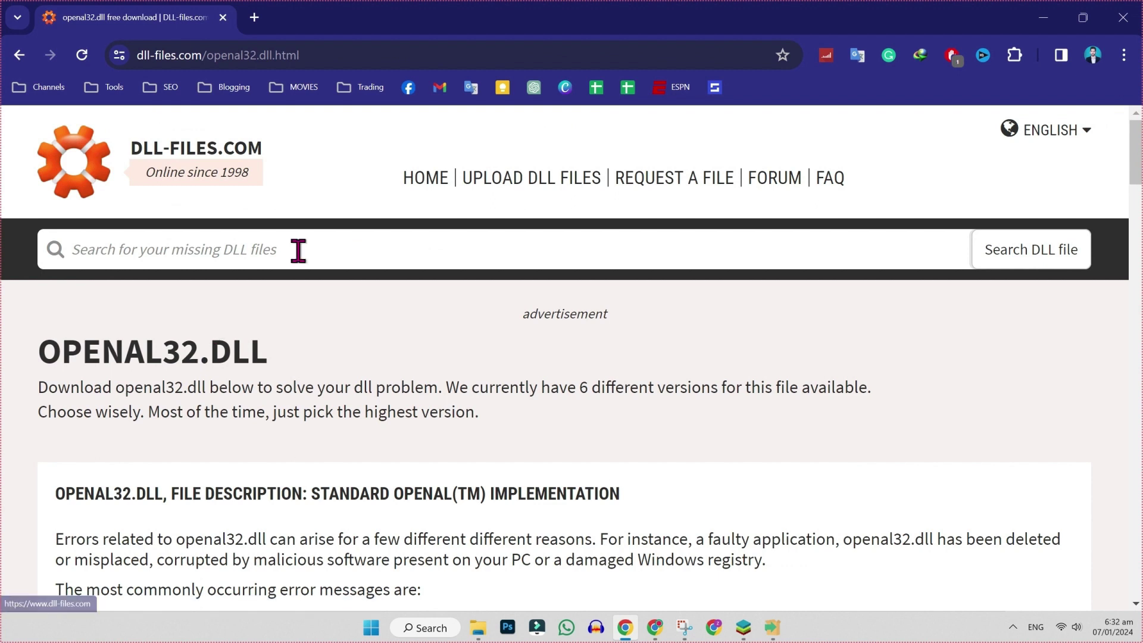
left_click(298, 250)
type("opengl32")
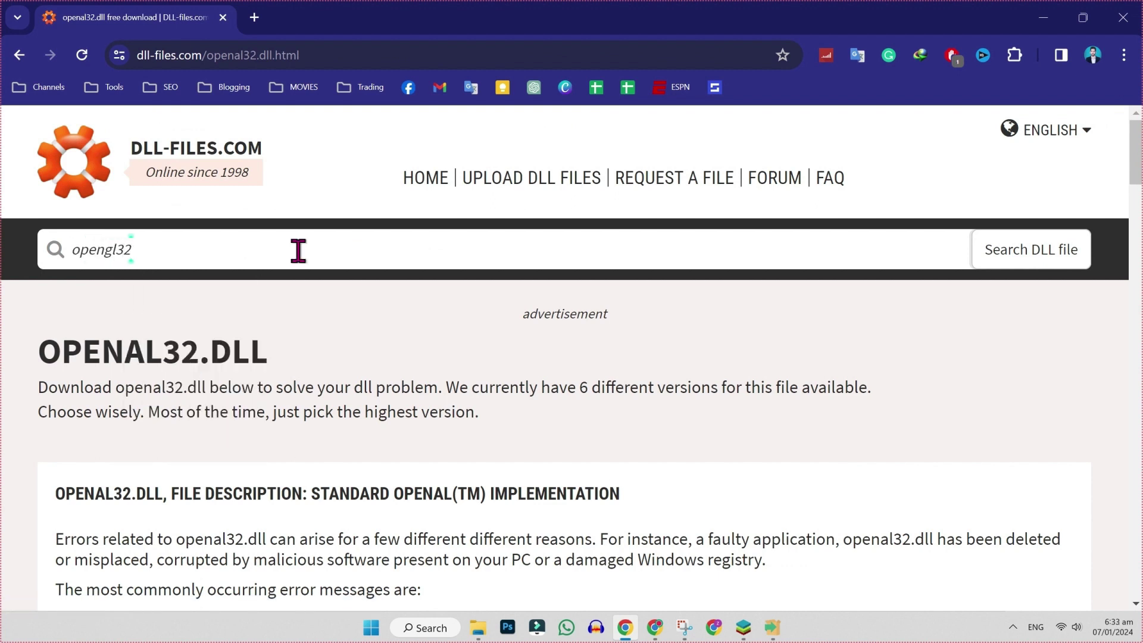
key("Return")
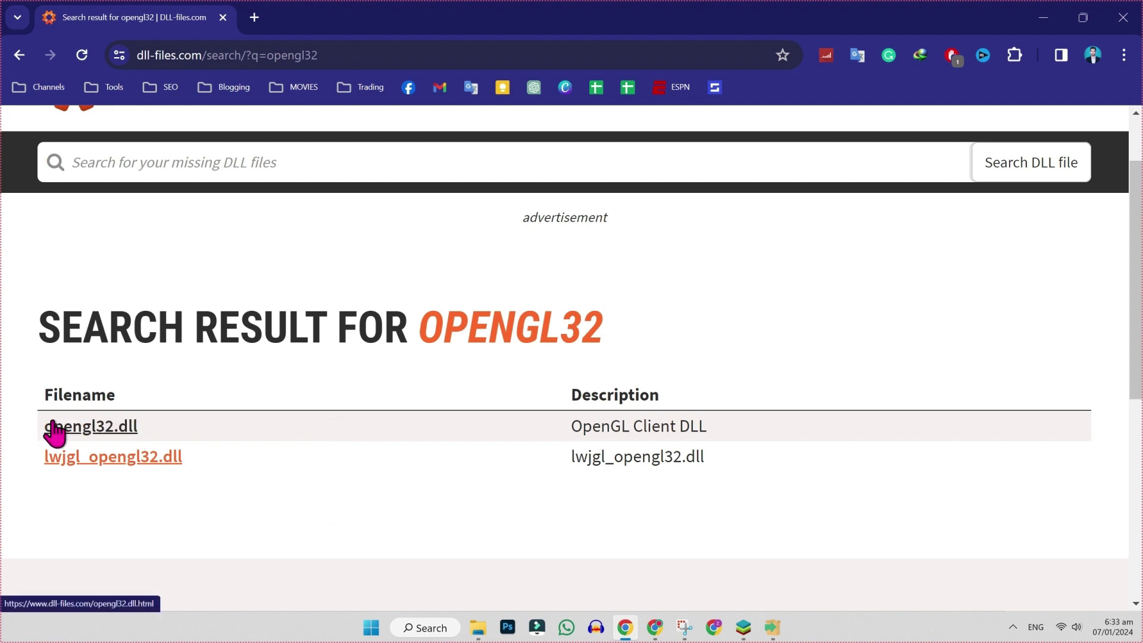
left_click(91, 426)
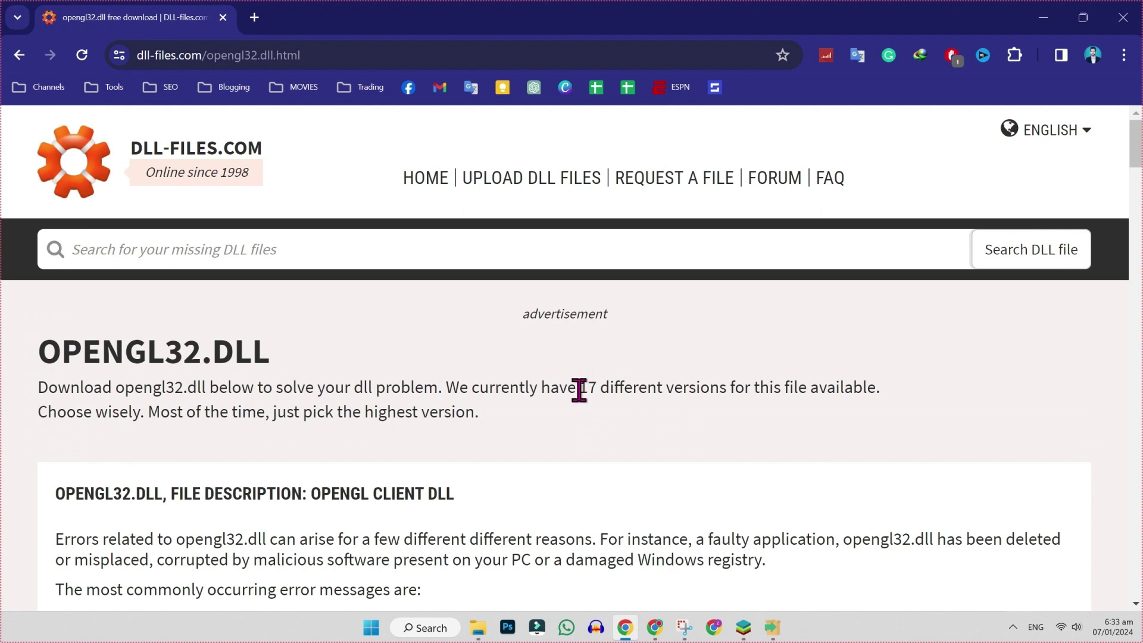
Note the 17 available versions, then check the system type under About your PC.
left_click_drag(581, 388, 731, 395)
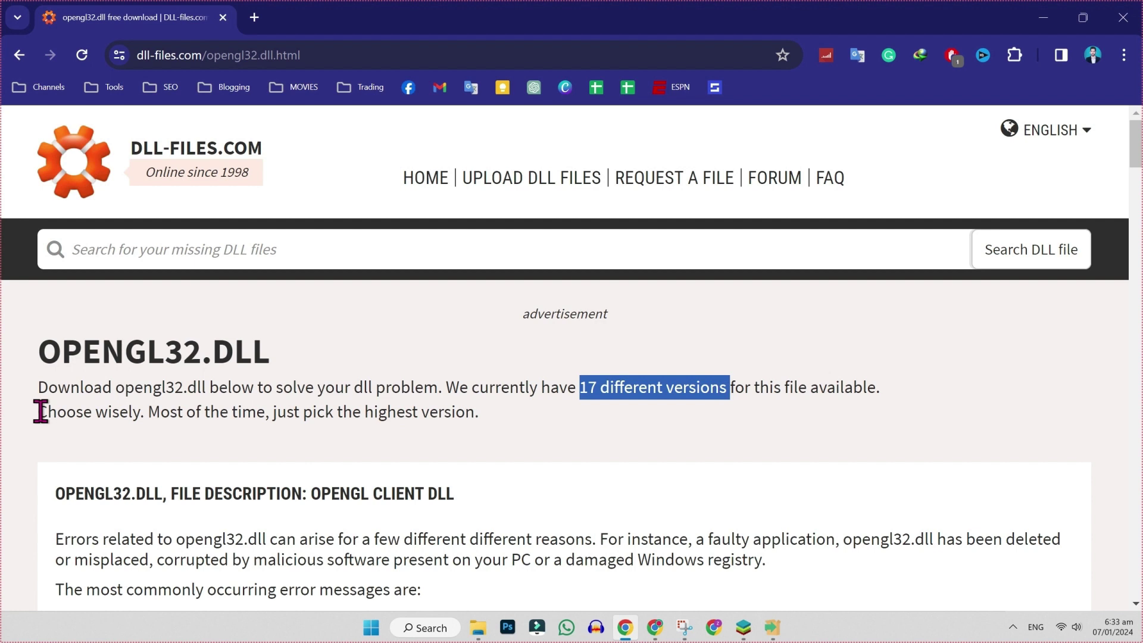
left_click_drag(38, 411, 146, 412)
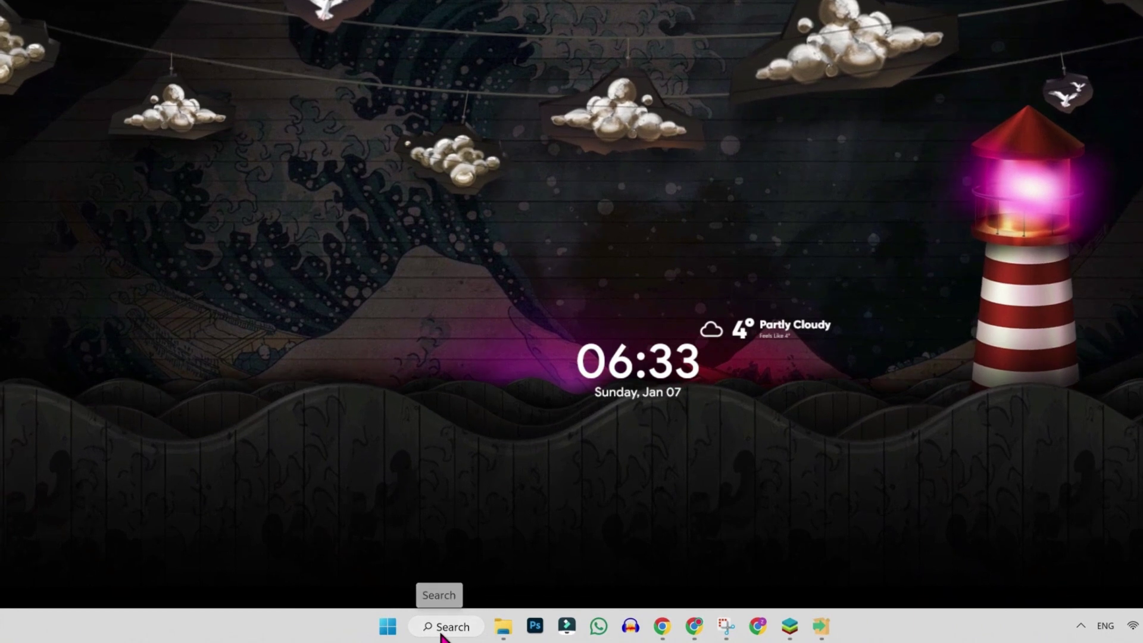
left_click(429, 627)
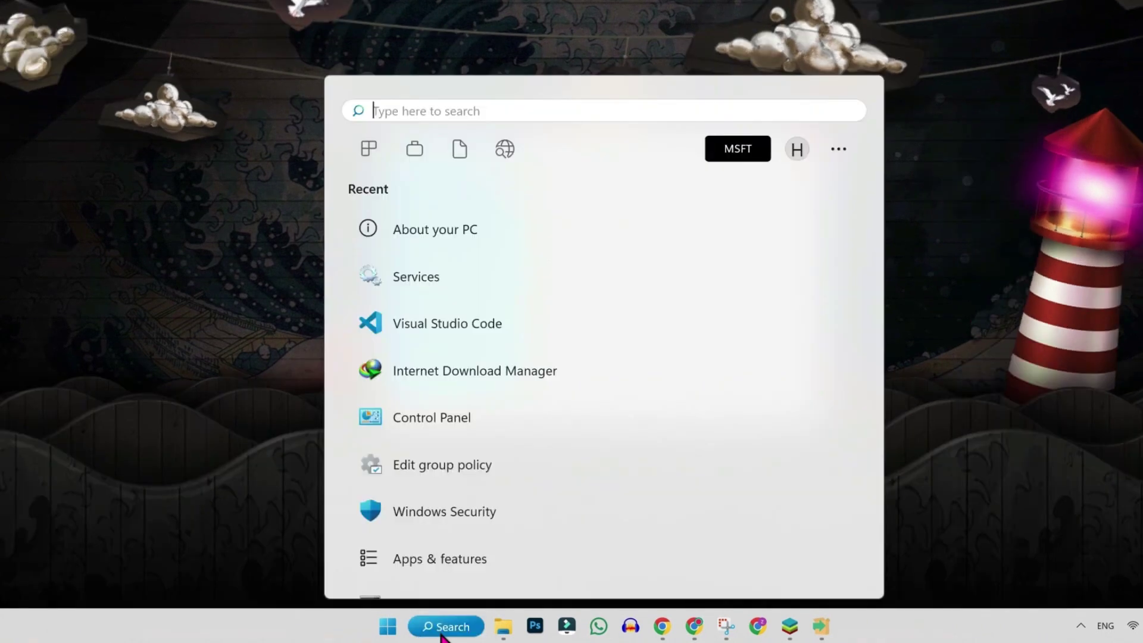
type("abou")
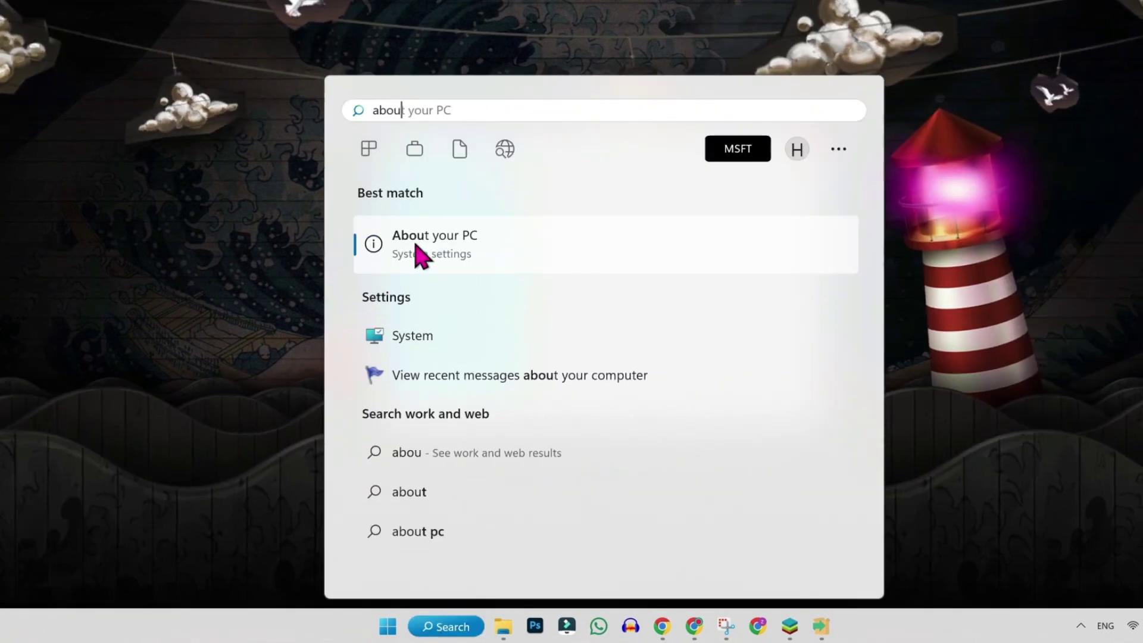
left_click(420, 254)
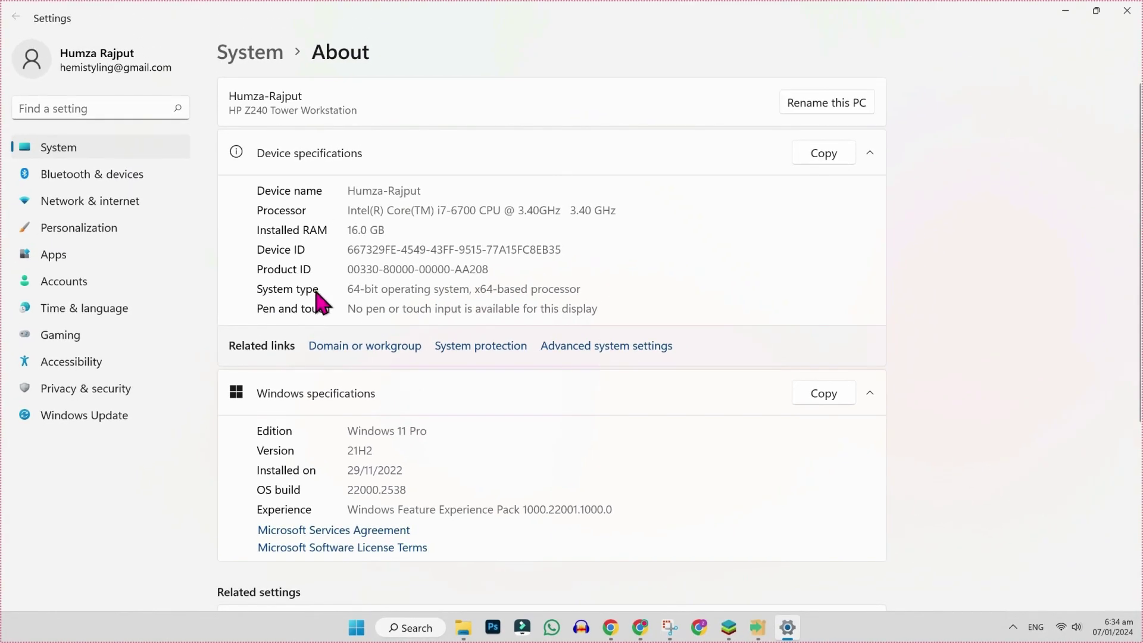
Confirm the 64-bit system and download the 64-bit opengl32.dll version 10.0.17134.1.
left_click_drag(348, 288, 602, 308)
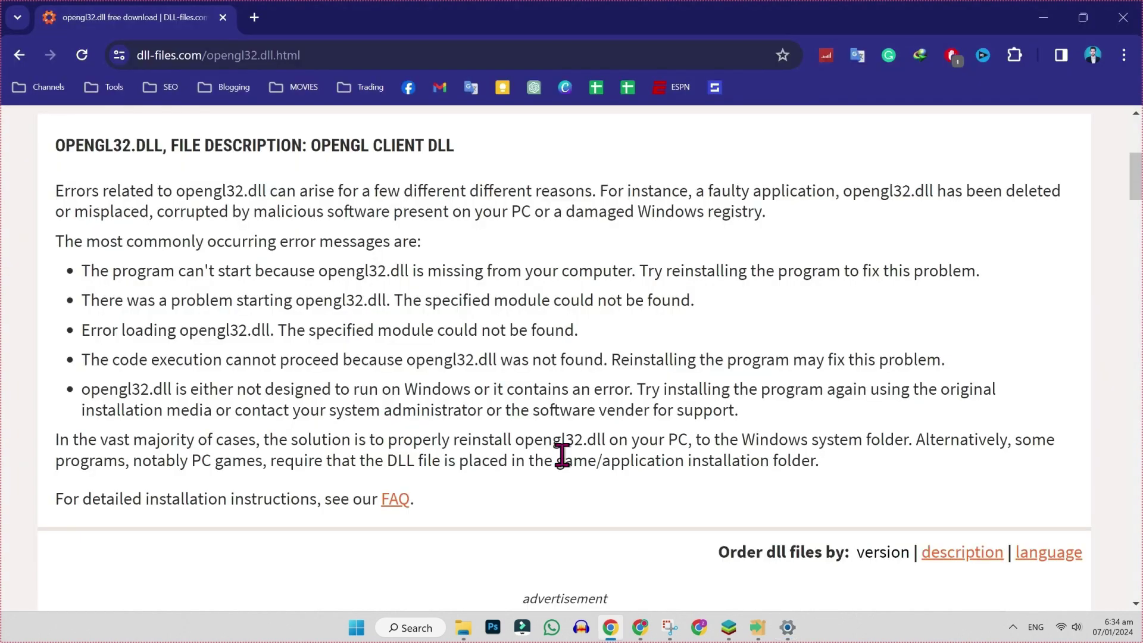
scroll(561, 454, "down", 4)
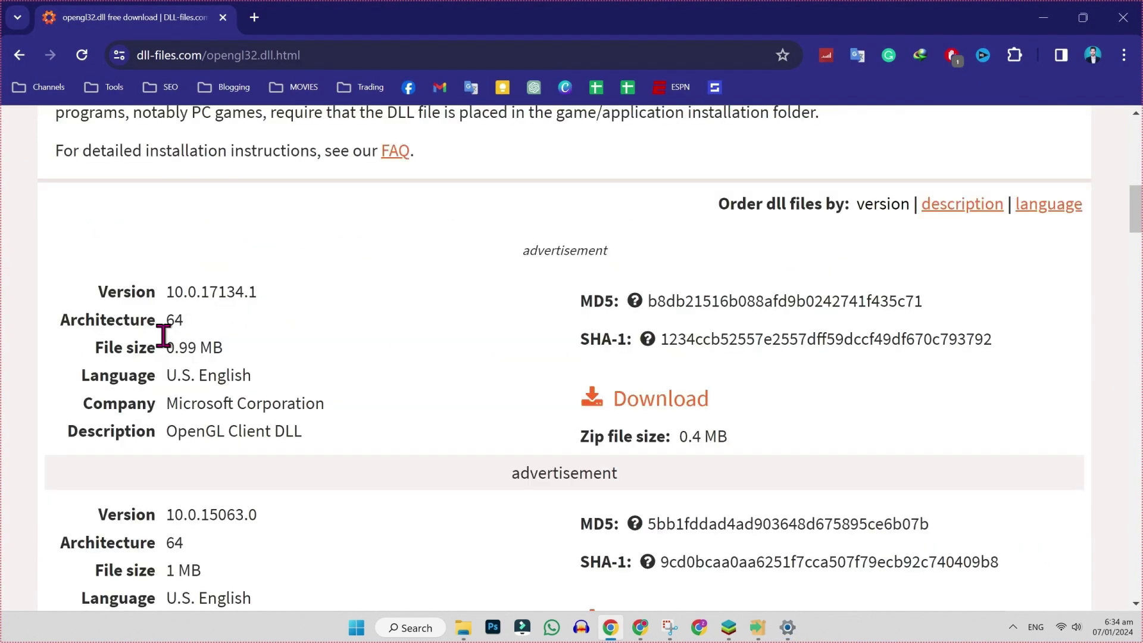
left_click_drag(161, 322, 198, 337)
left_click(616, 400)
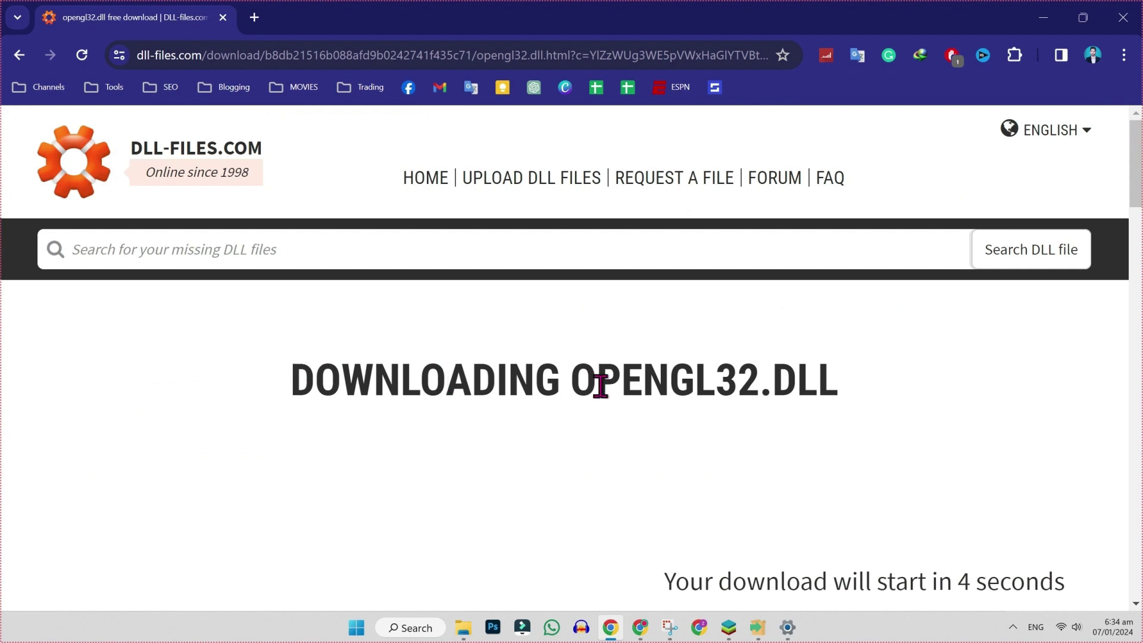
Open the downloaded opengl32.zip and copy the opengl32.dll file inside.
left_click_drag(662, 581, 1056, 590)
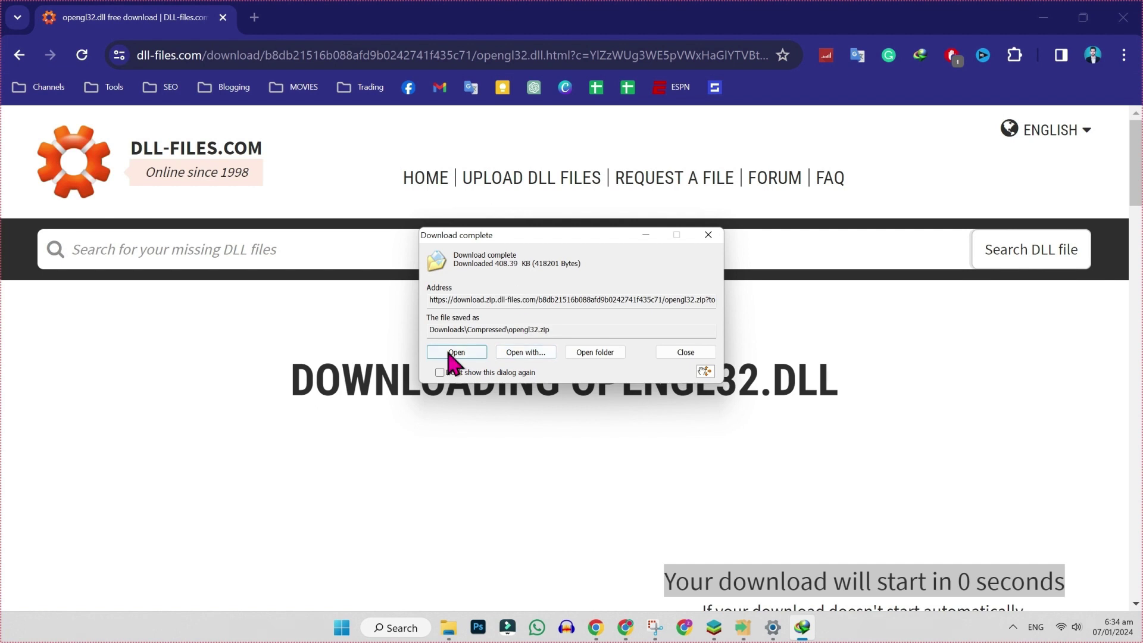
left_click(455, 352)
left_click(201, 117)
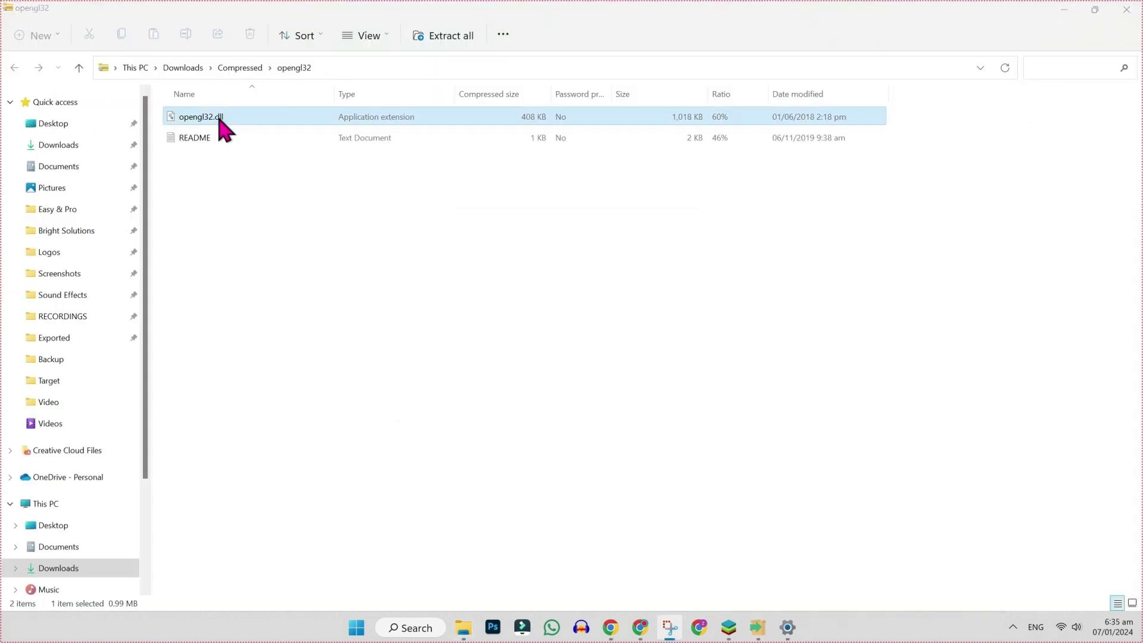
right_click(214, 121)
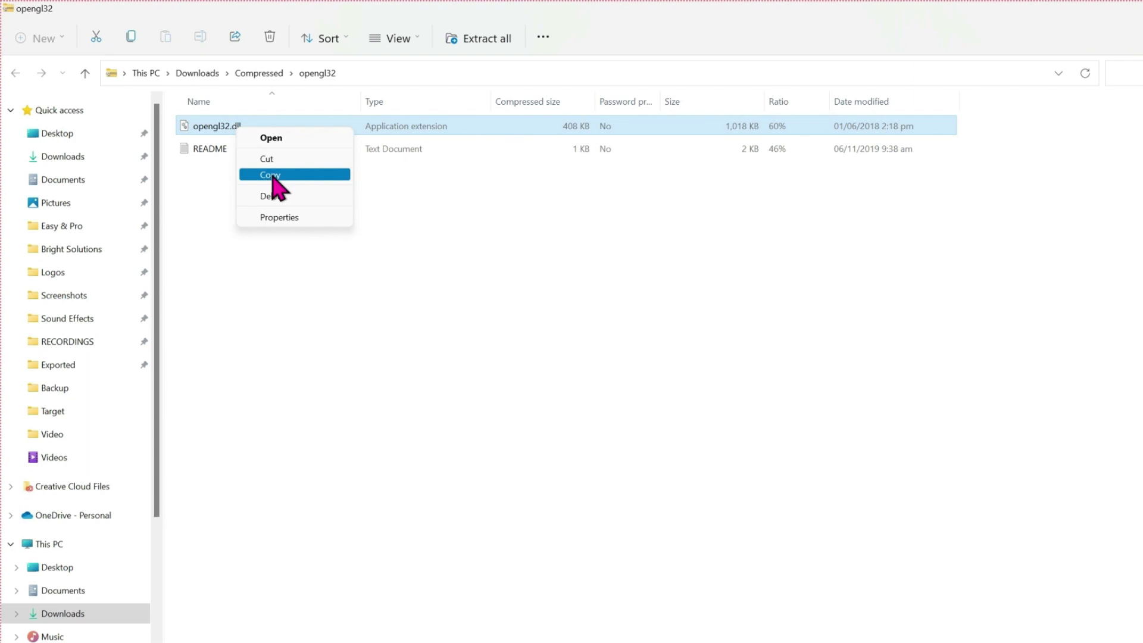
left_click(270, 175)
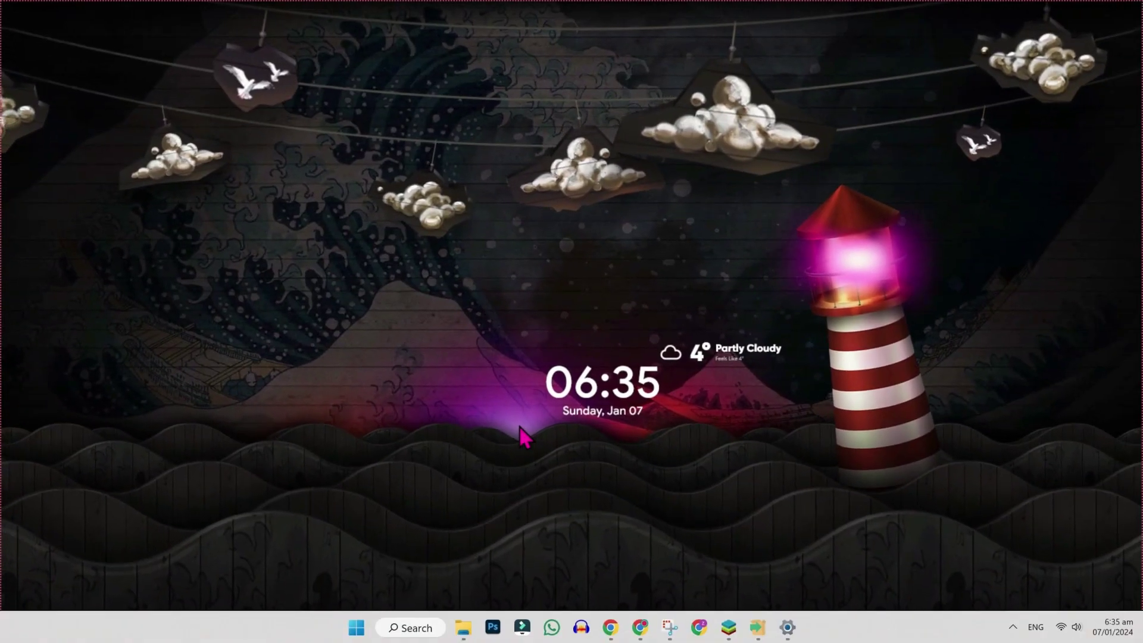
mouse_move(463, 628)
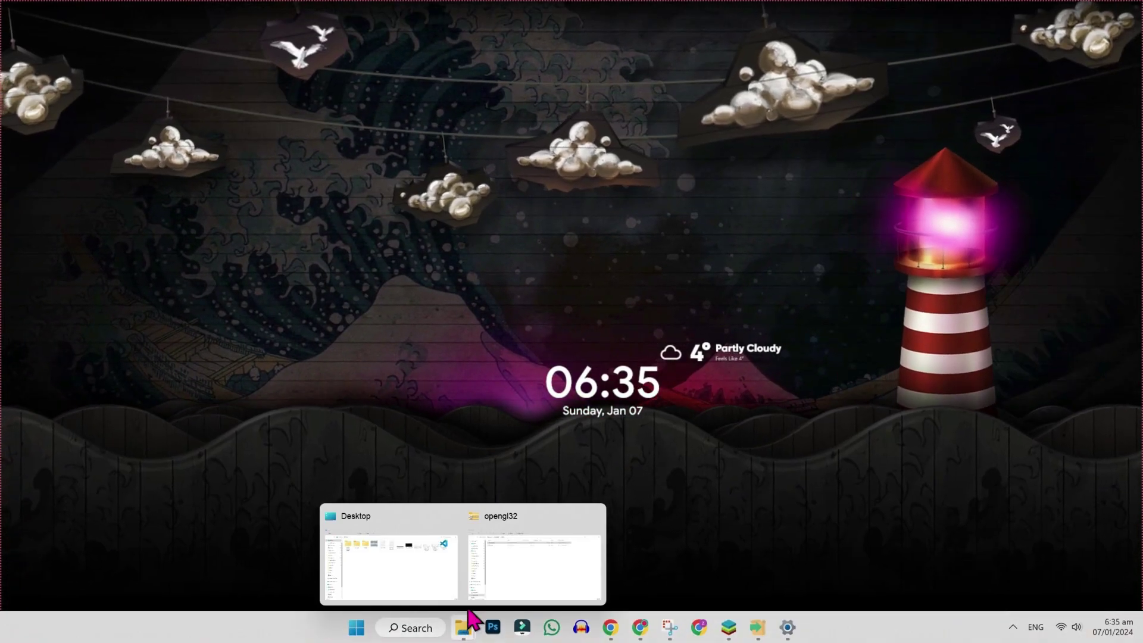
Paste opengl32.dll into C:\Program Files\Java\jdk-18.0.2.1\Bin.
left_click(501, 568)
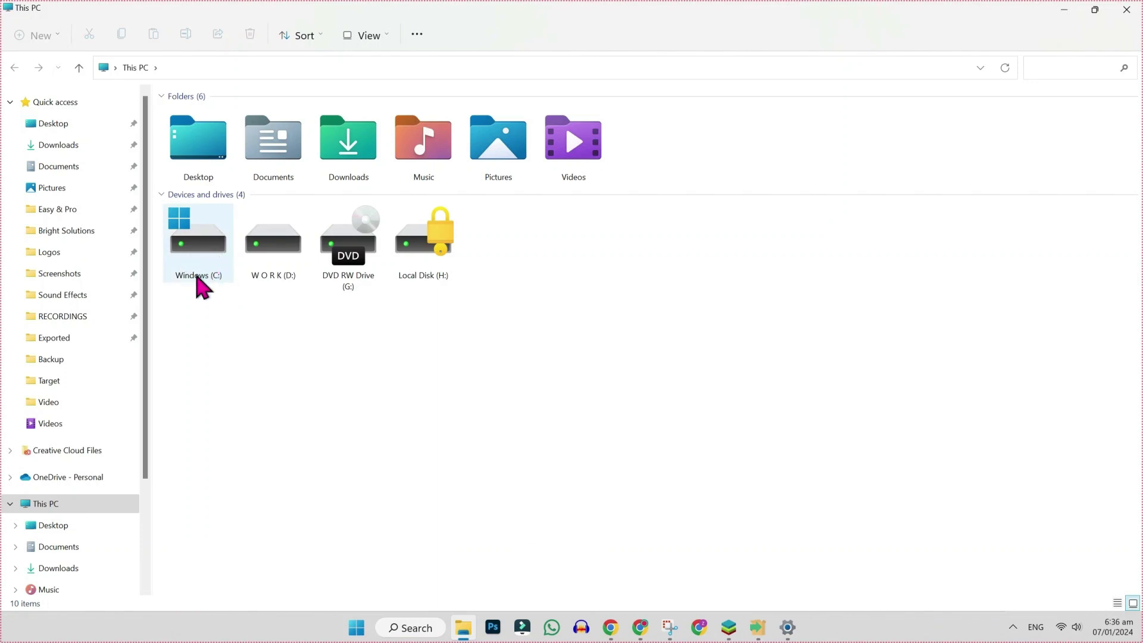
double_click(190, 275)
double_click(198, 263)
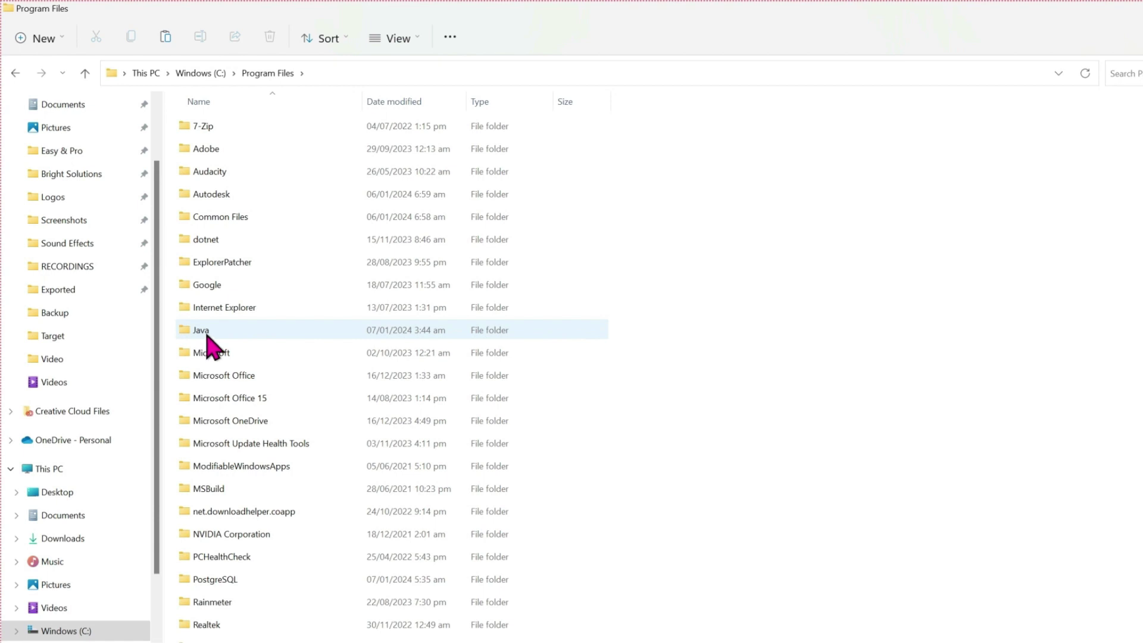
double_click(207, 332)
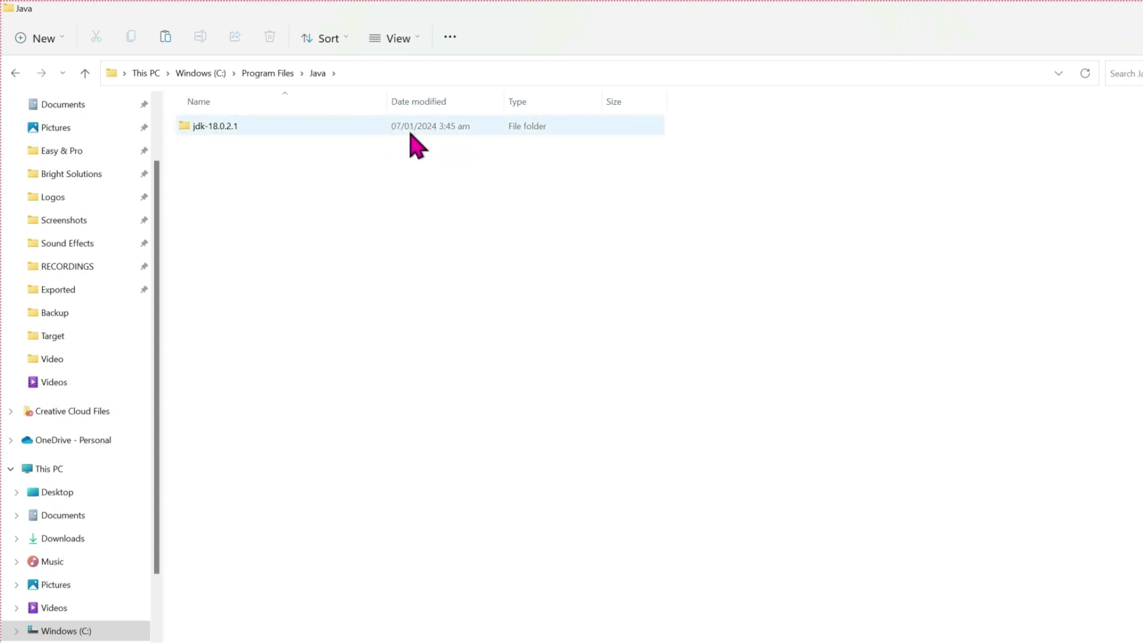
double_click(214, 126)
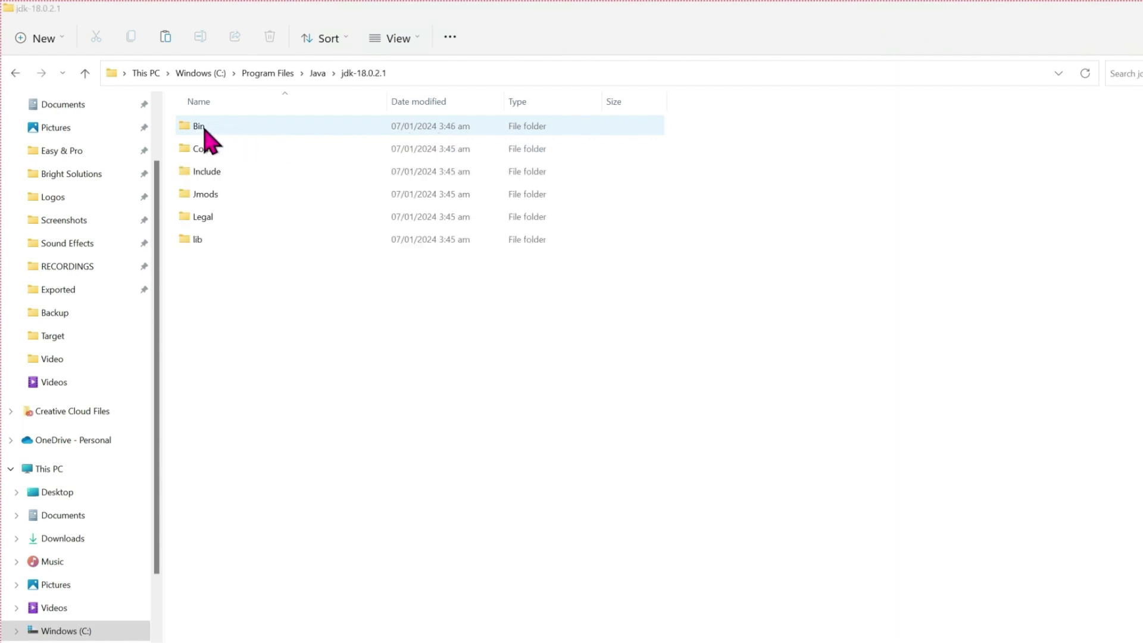
double_click(198, 125)
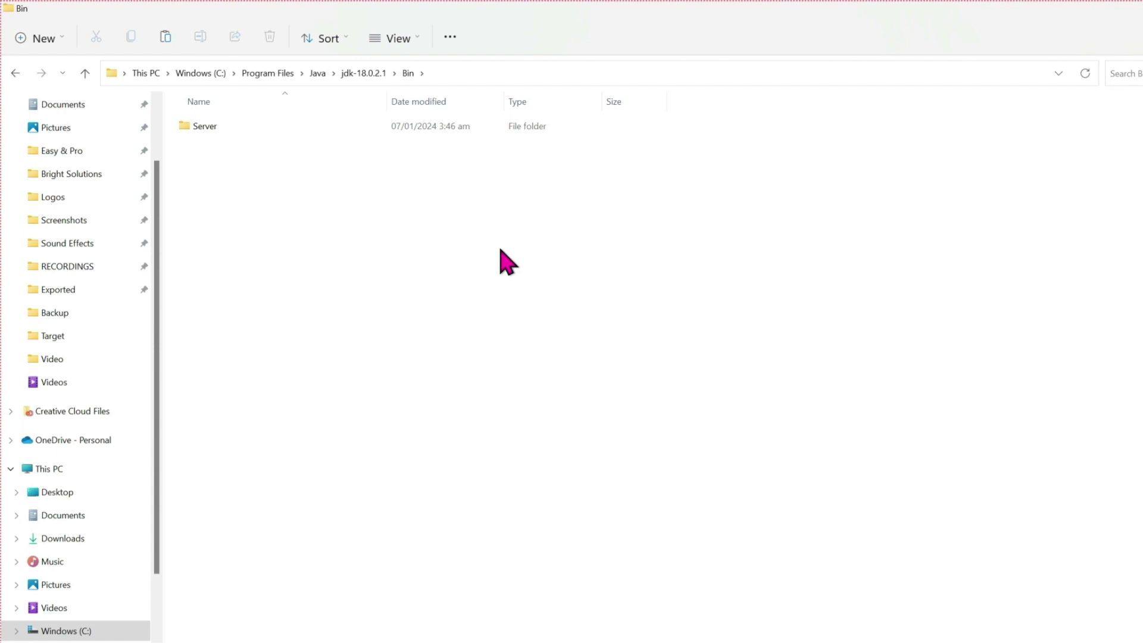
right_click(502, 262)
left_click(521, 269)
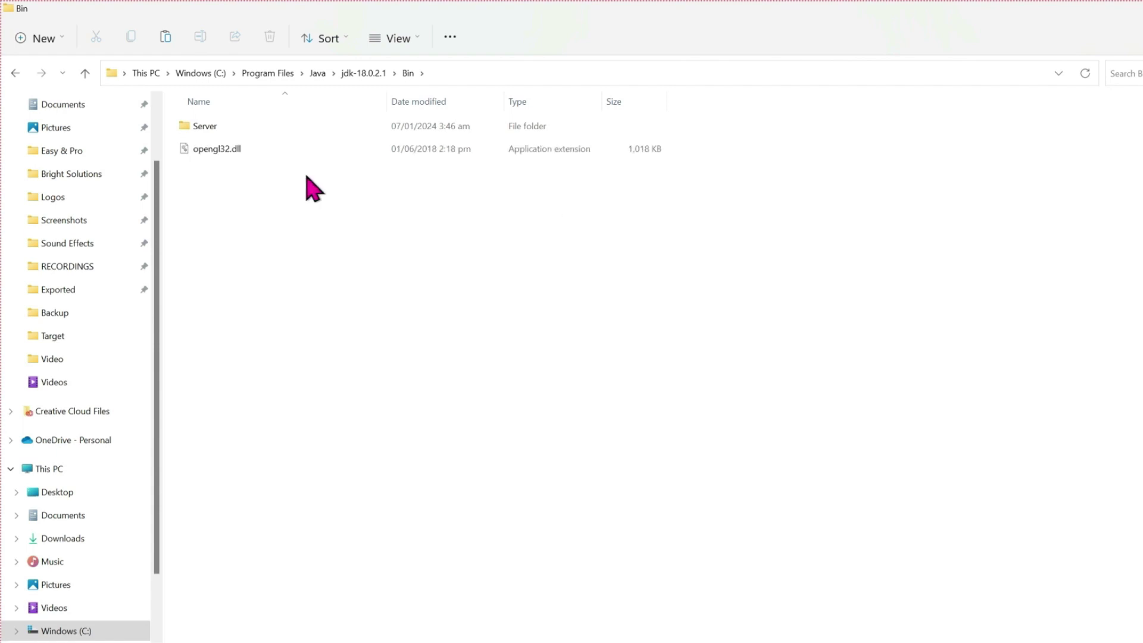